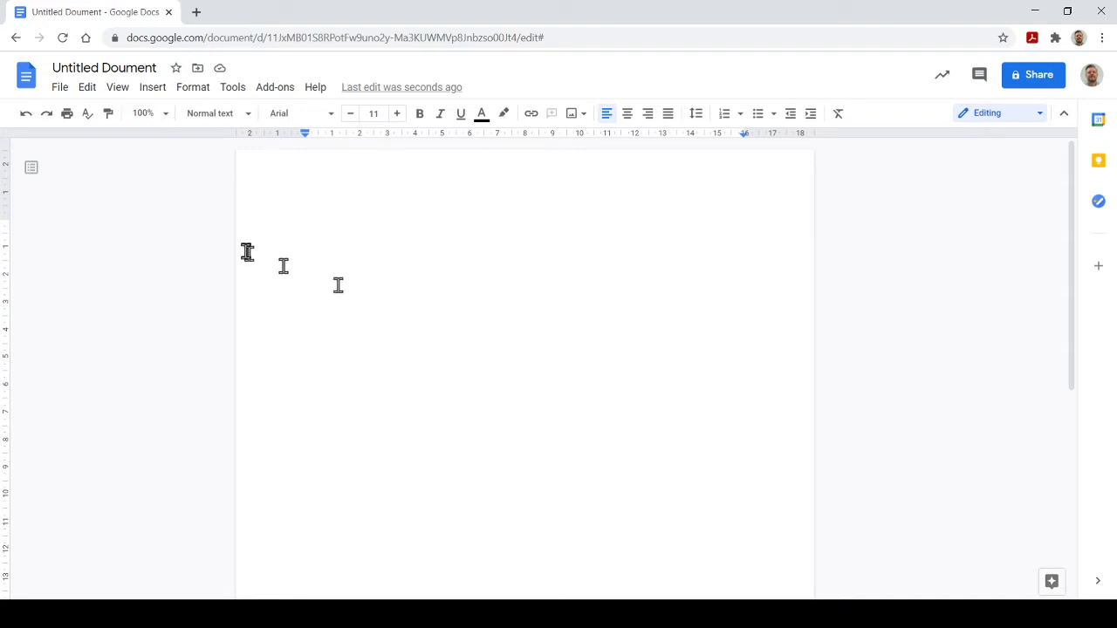
# - Rename the document "Unit 22 Native Americans"
pyautogui.click(163, 74)
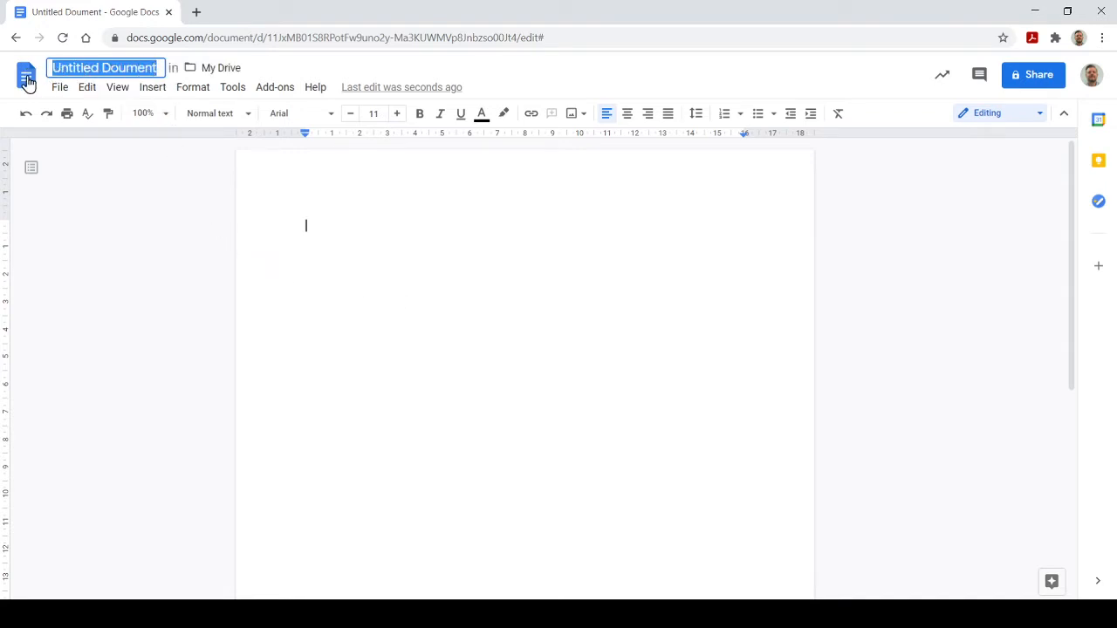
pyautogui.press('BackSpace')
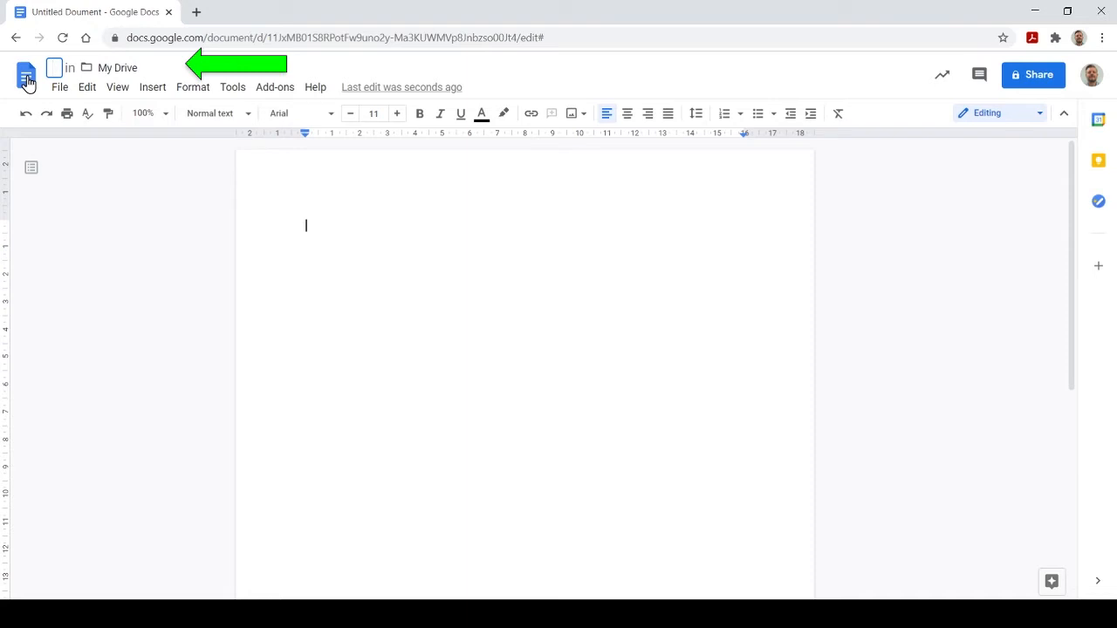
pyautogui.write('Uni')
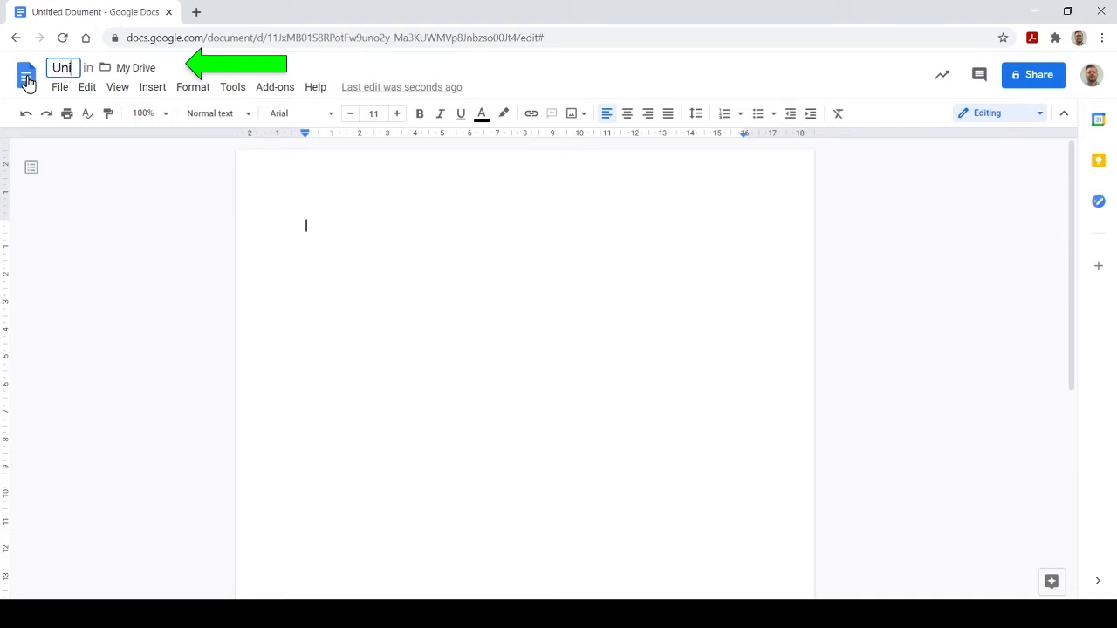
pyautogui.write('t 22')
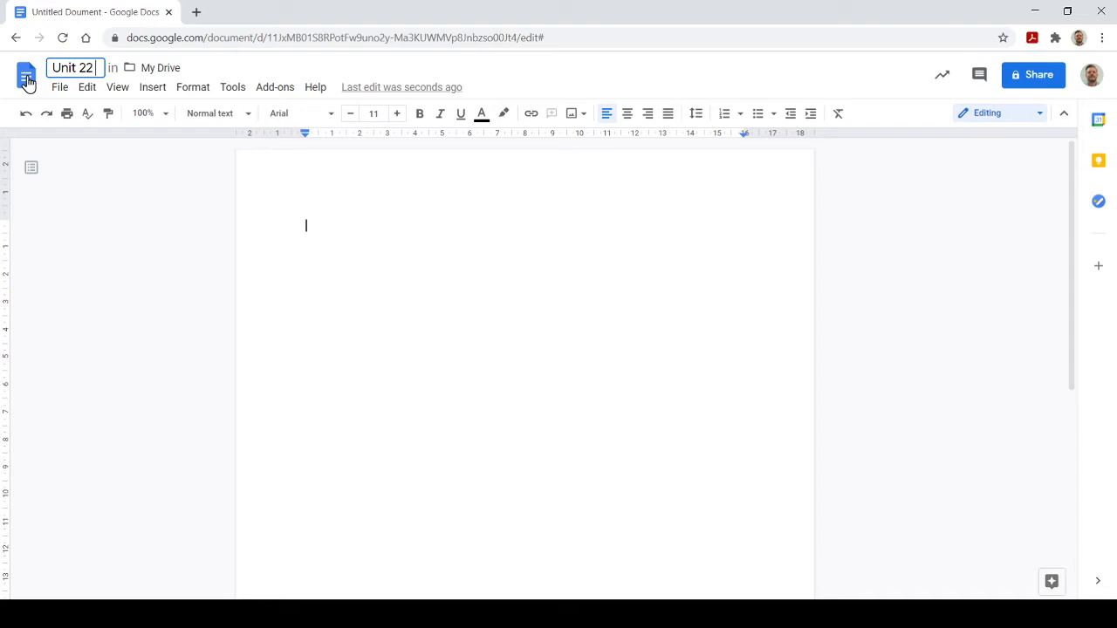
pyautogui.write('Nati')
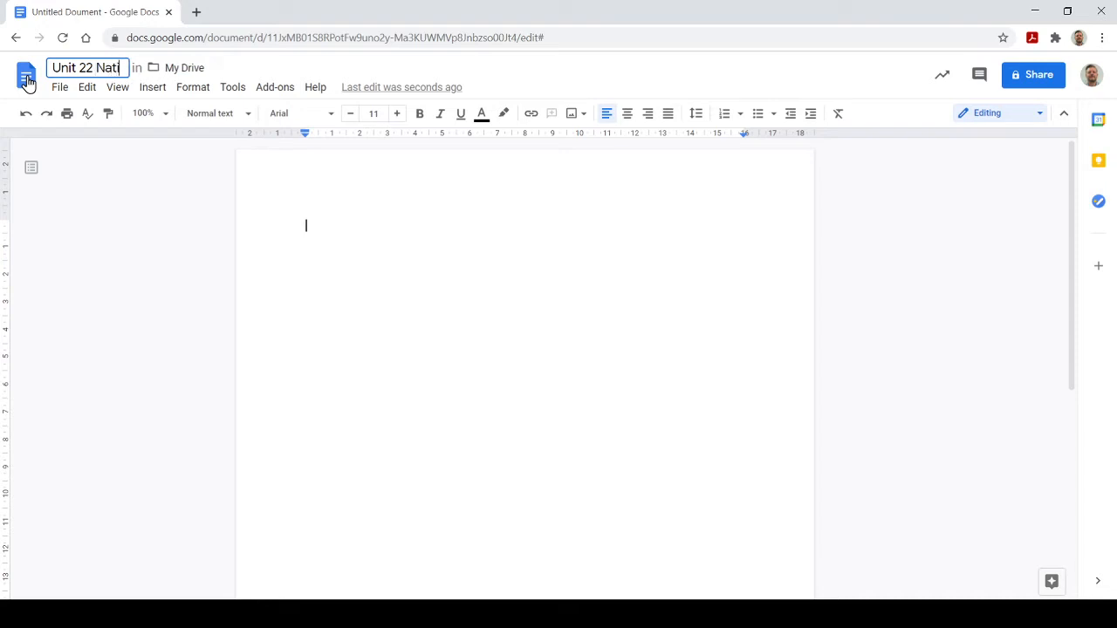
pyautogui.write('ve Am')
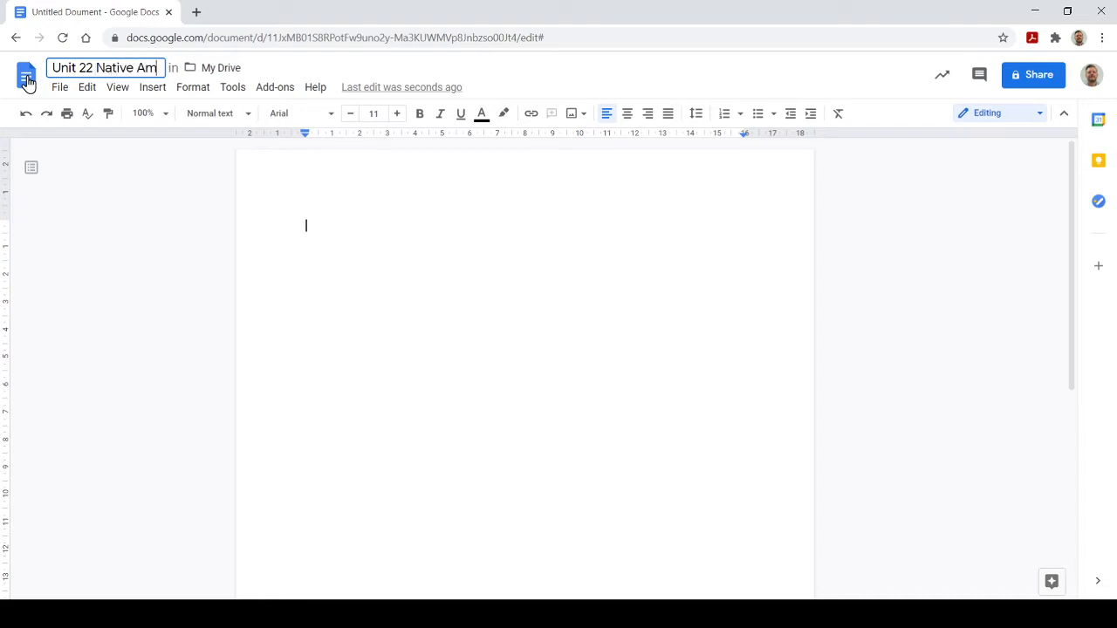
pyautogui.write('erican')
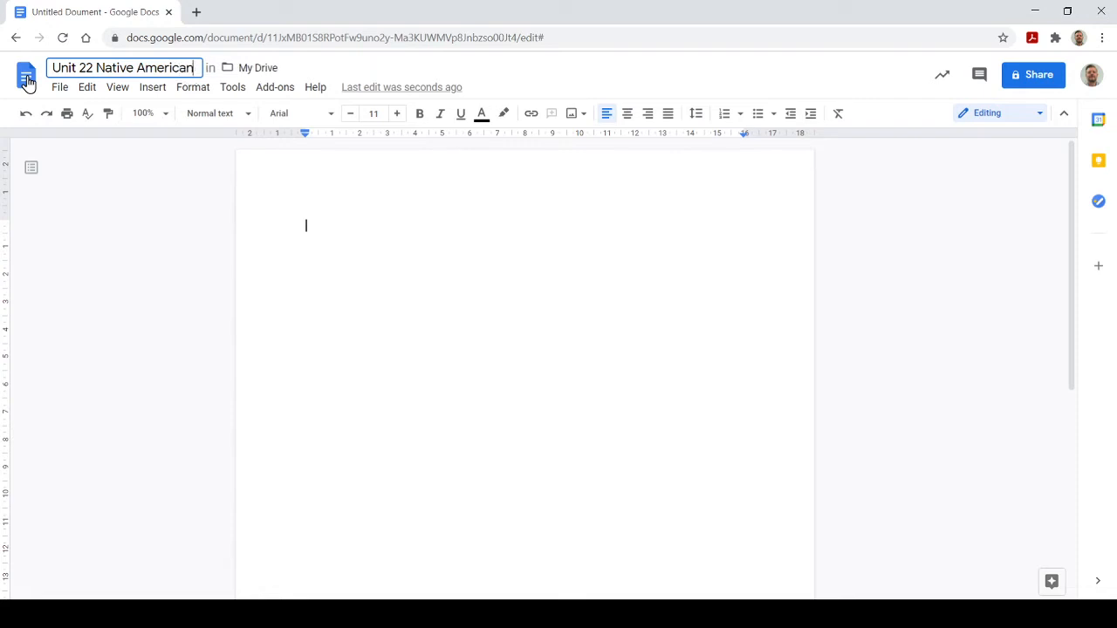
pyautogui.write('s')
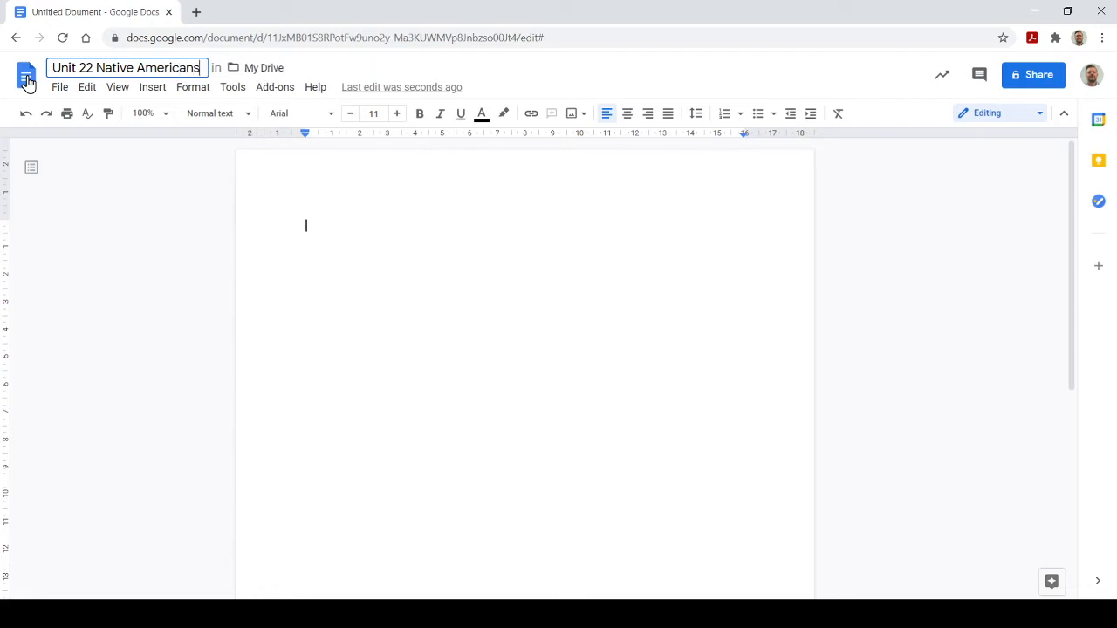
pyautogui.click(407, 240)
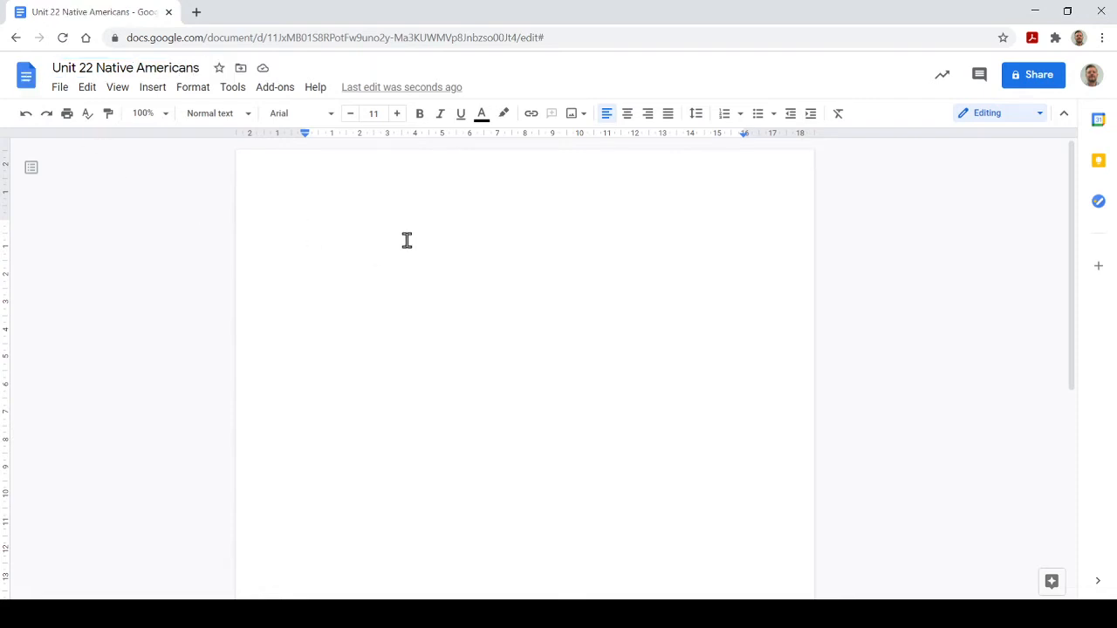
# - Add the Heading 1 line "The Plight of the Native American" and set the body line below it to 12 pt
pyautogui.click(207, 114)
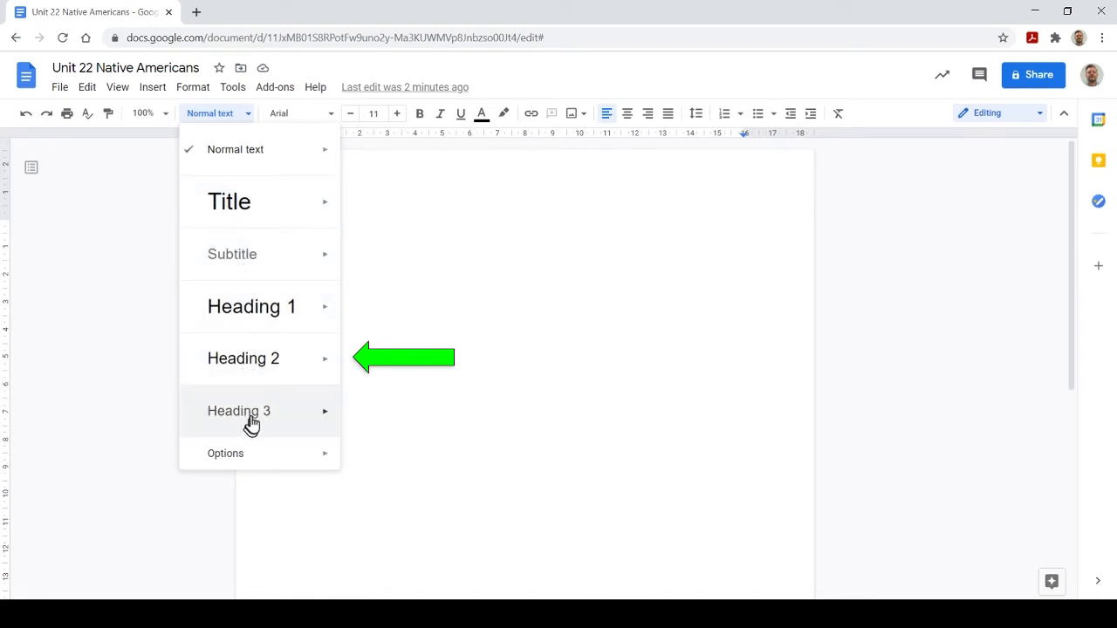
pyautogui.click(271, 311)
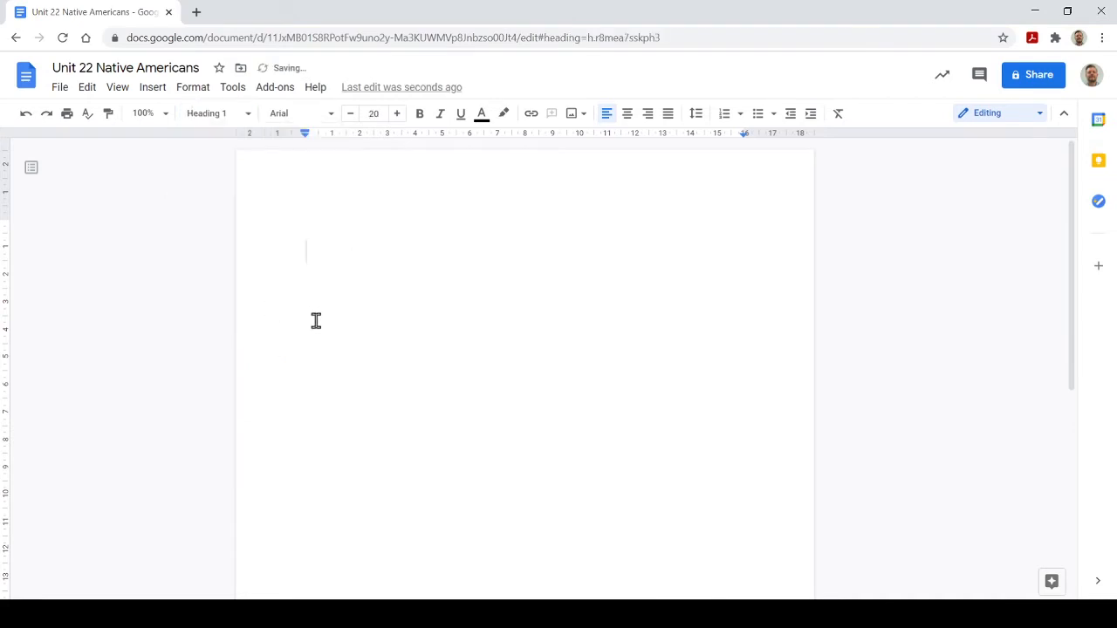
pyautogui.write('The Plight o')
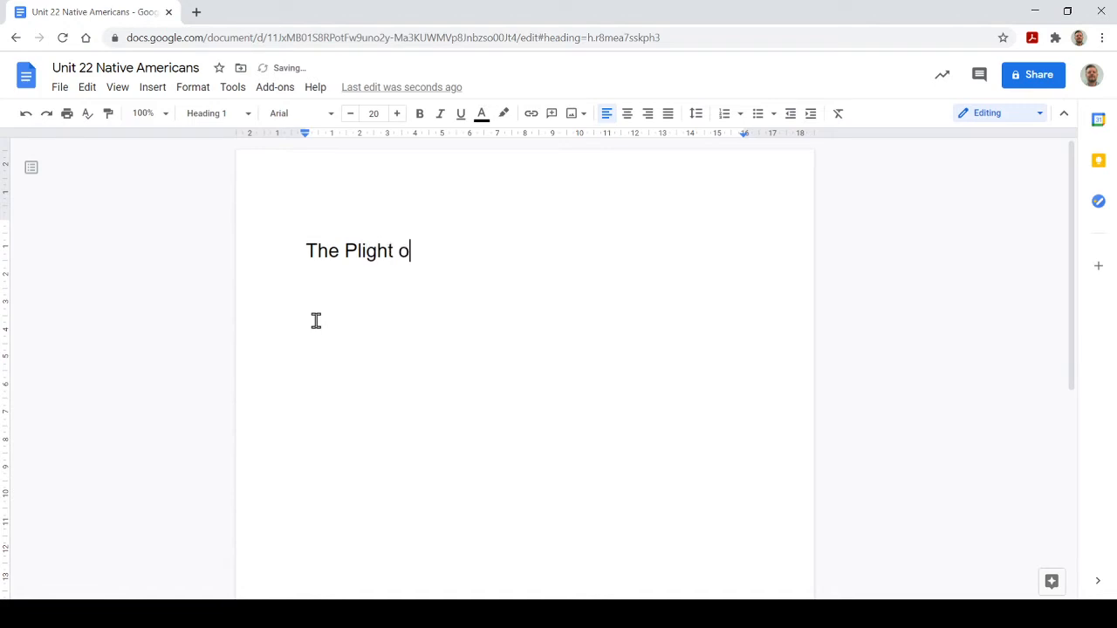
pyautogui.write('f the Native A')
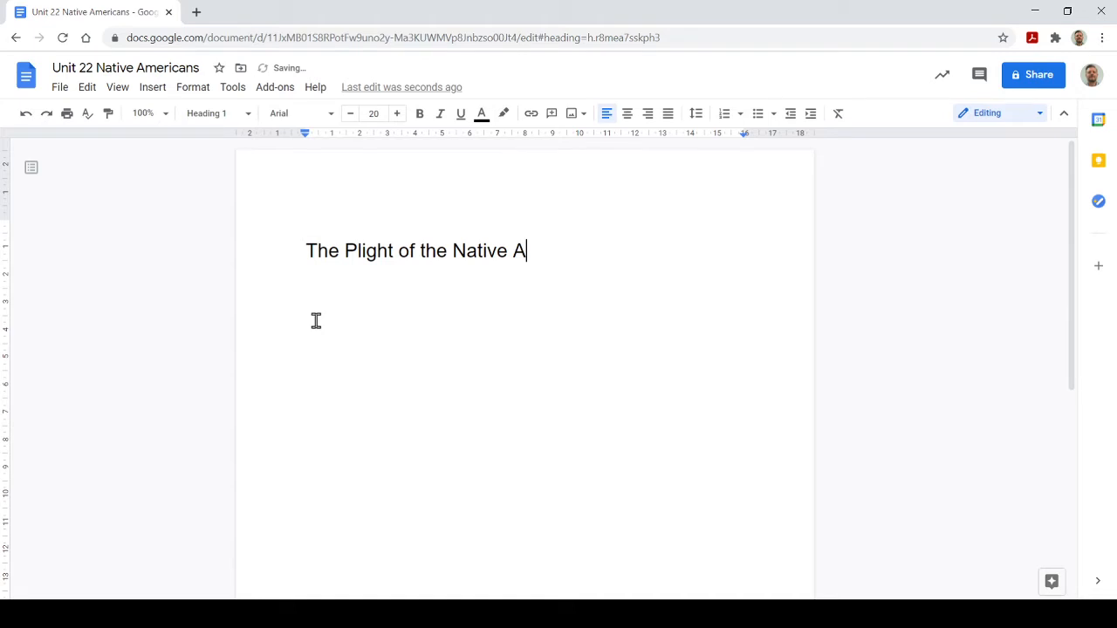
pyautogui.write('merican')
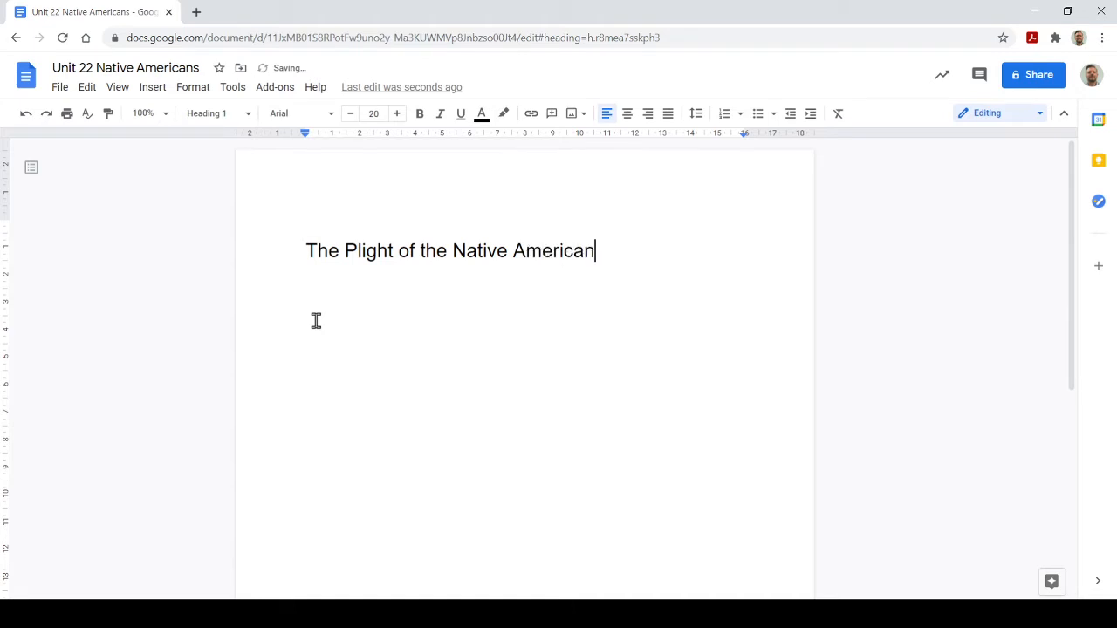
pyautogui.press('Return')
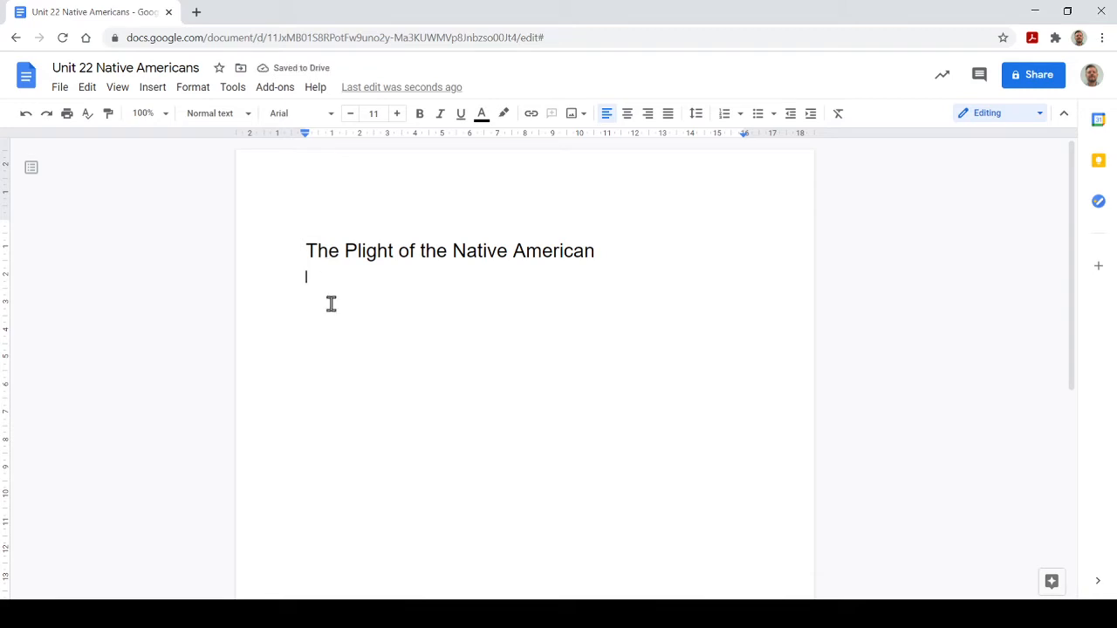
pyautogui.click(397, 116)
# - Insert a page header containing the student's full name, then return to the body text
pyautogui.click(152, 87)
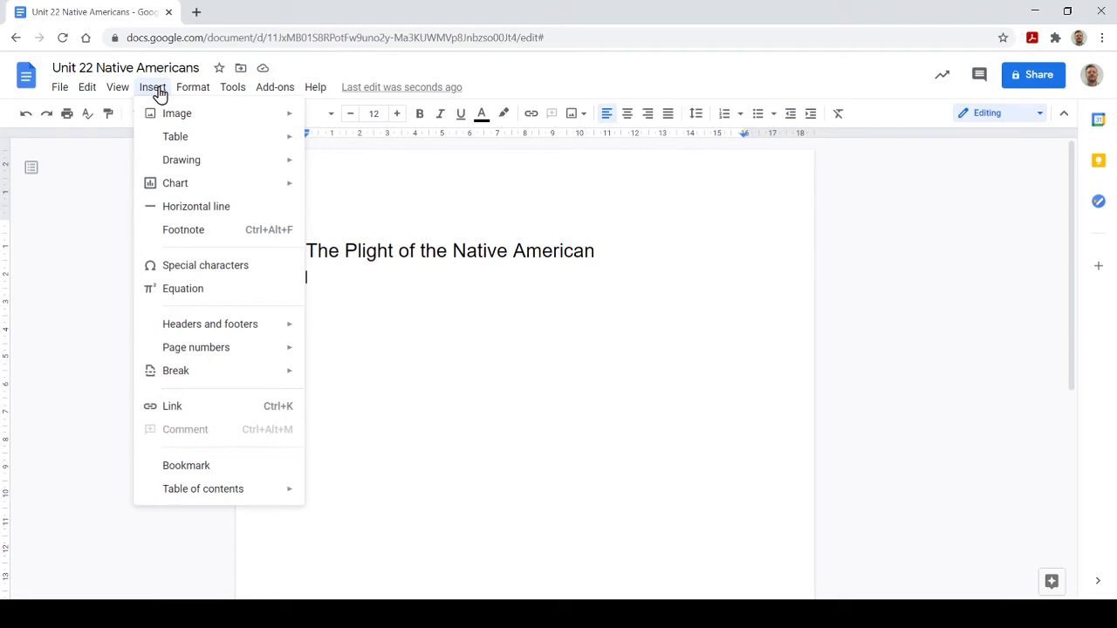
pyautogui.moveTo(246, 327)
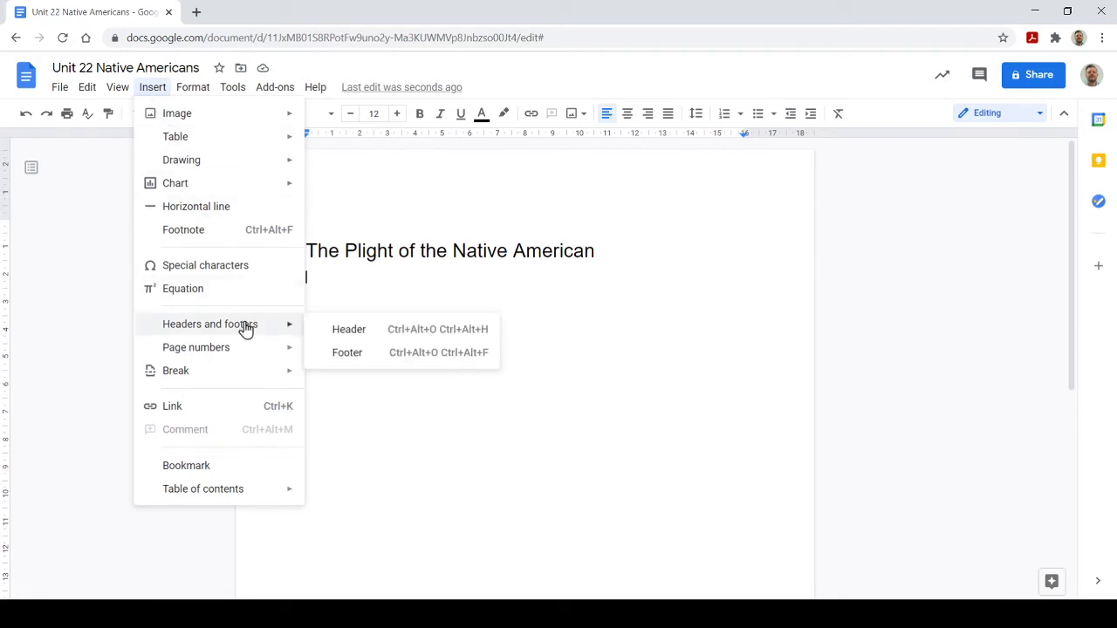
pyautogui.click(334, 330)
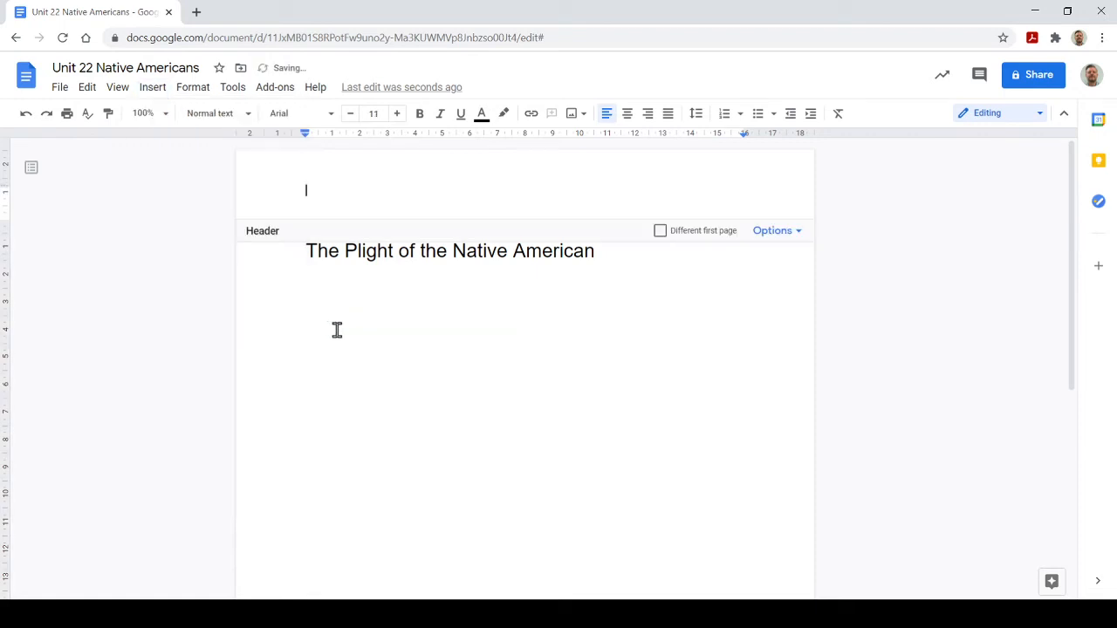
pyautogui.write('Mike Smith')
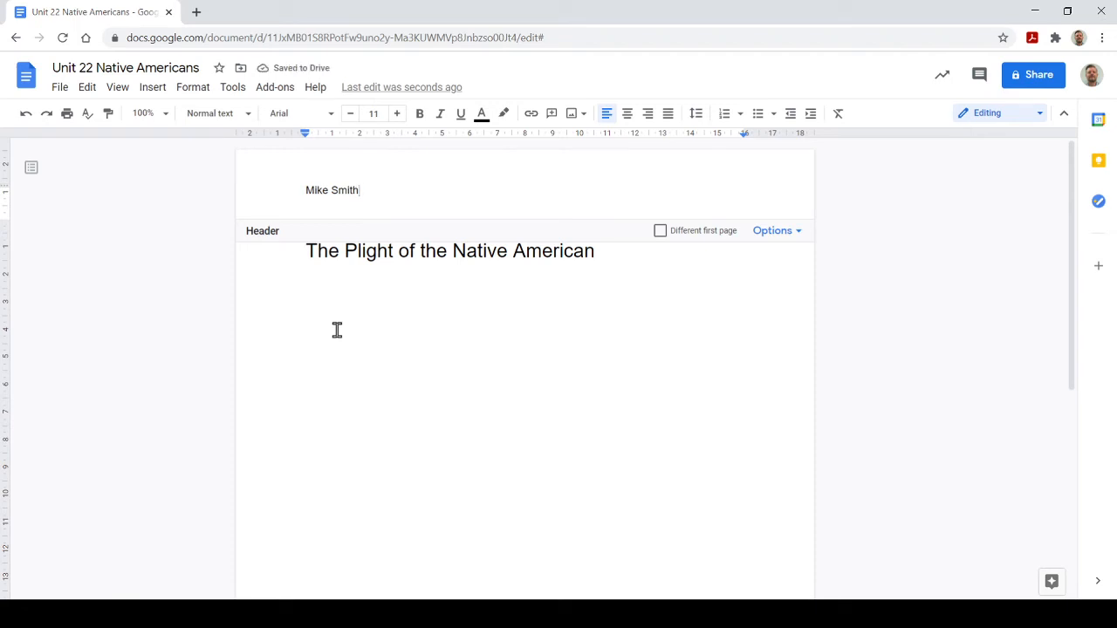
pyautogui.click(337, 330)
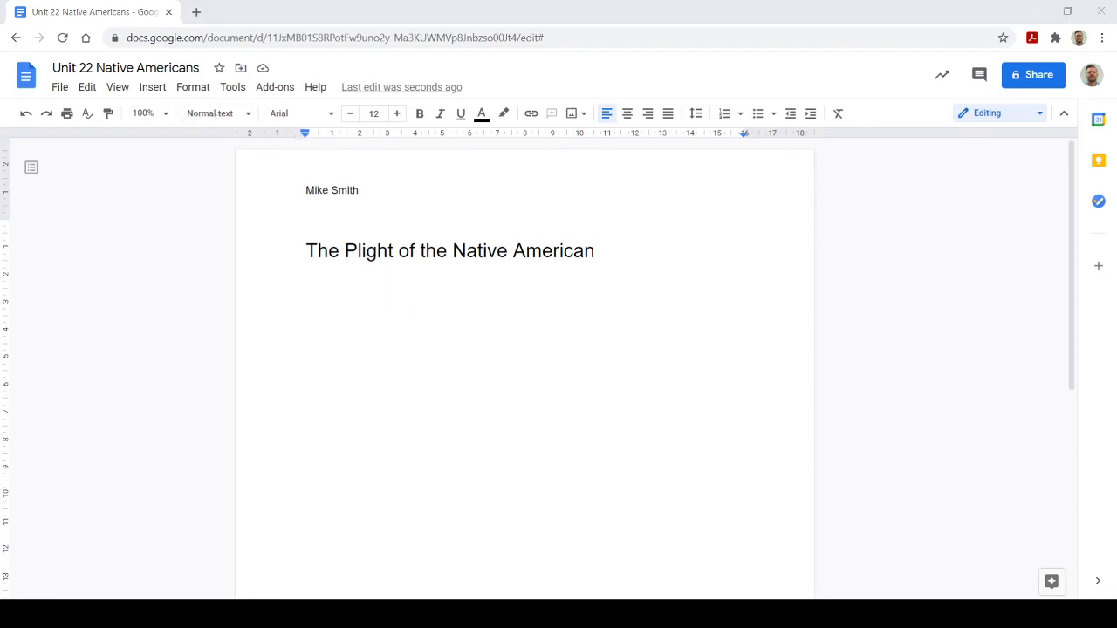
# - Insert page numbers in the footer's right corner, starting with the first page
pyautogui.click(113, 352)
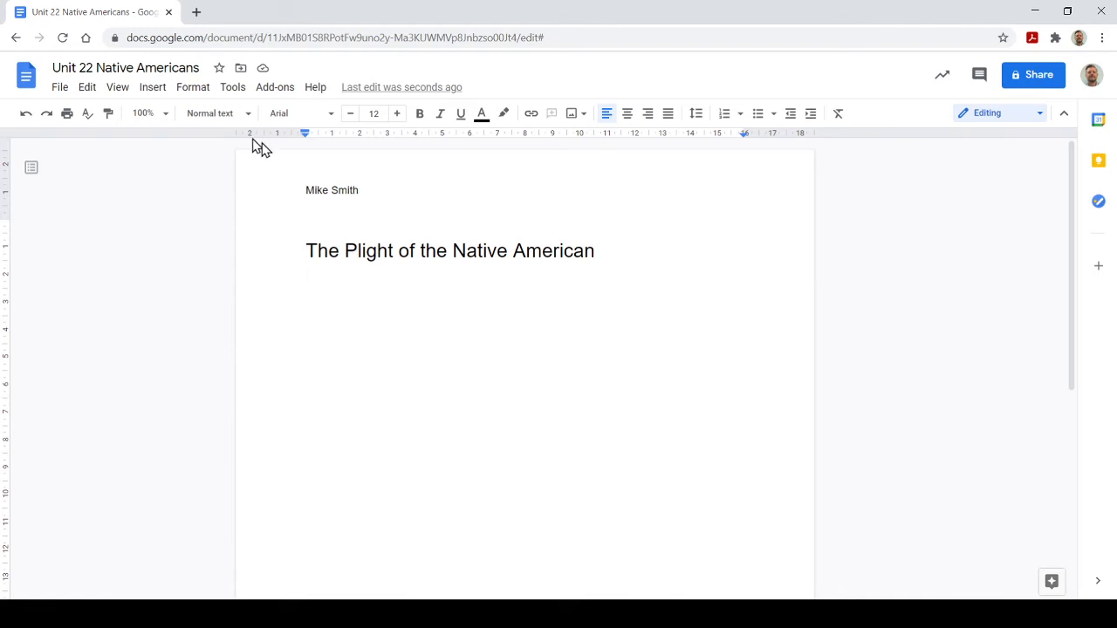
pyautogui.click(159, 90)
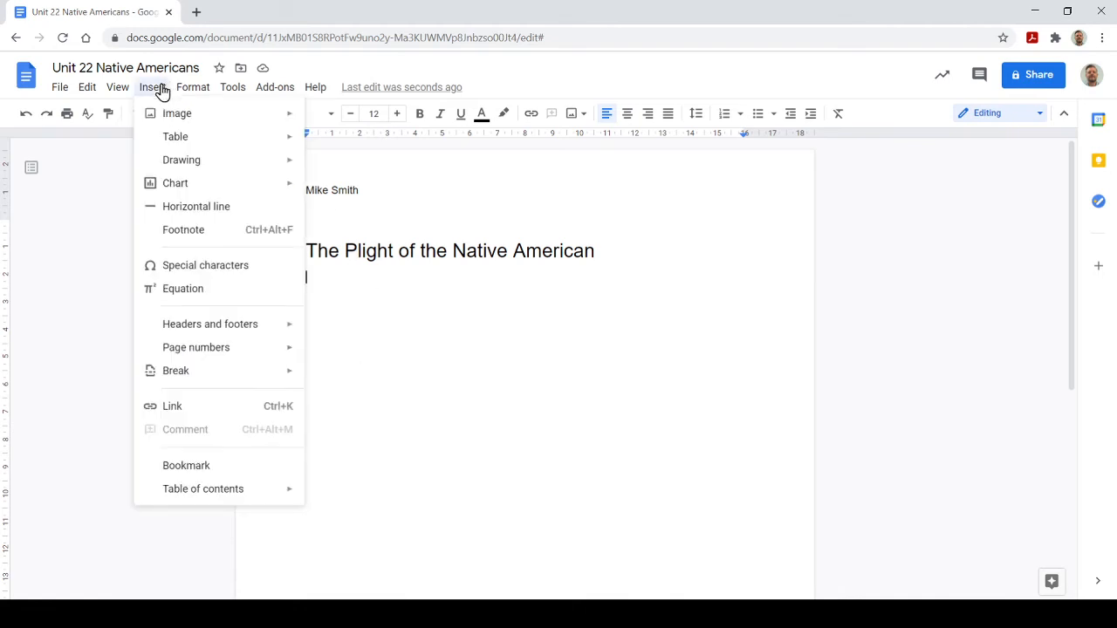
pyautogui.moveTo(230, 351)
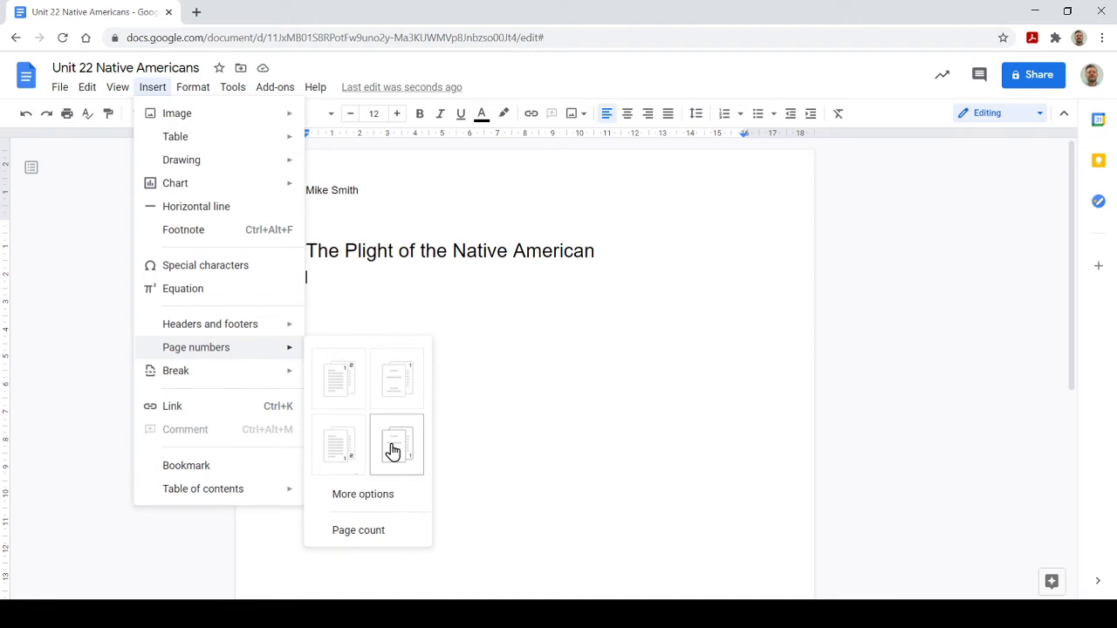
pyautogui.click(354, 447)
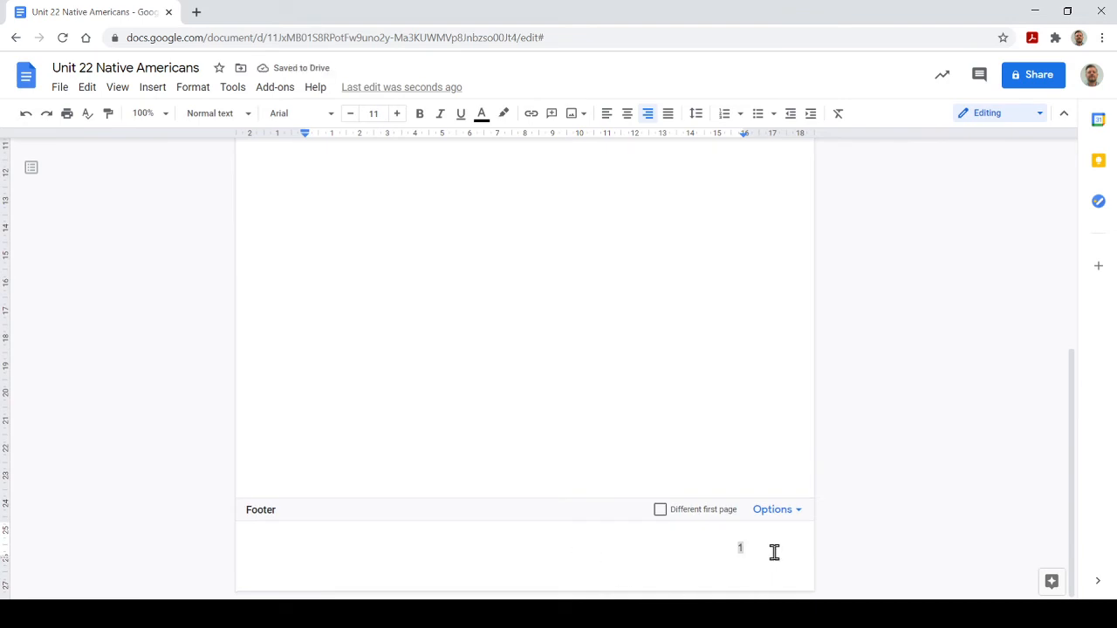
# - Review the footer's page number position and numbering settings without applying any change
pyautogui.click(781, 518)
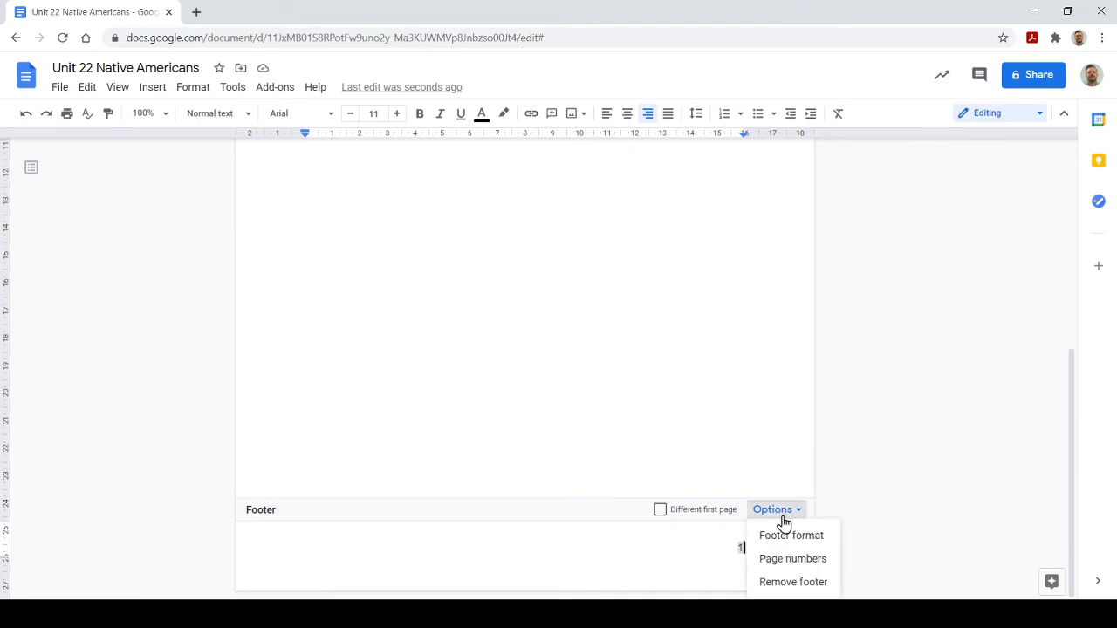
pyautogui.click(789, 558)
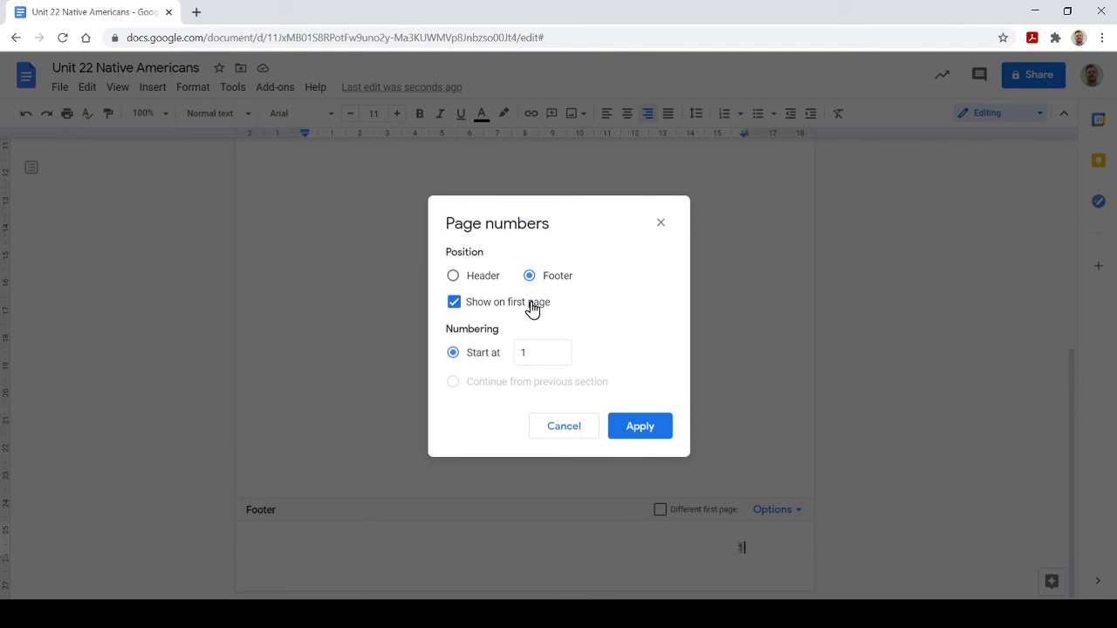
pyautogui.click(583, 426)
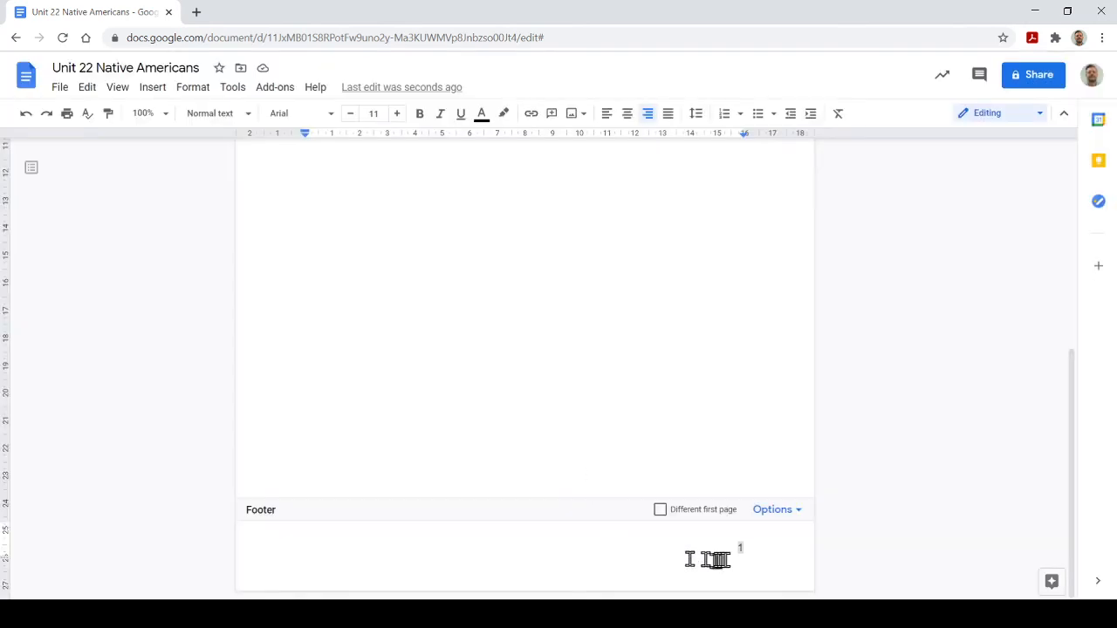
# - Extend the footer page number with " of " followed by the automatic page count, and return to the body text
pyautogui.click(759, 552)
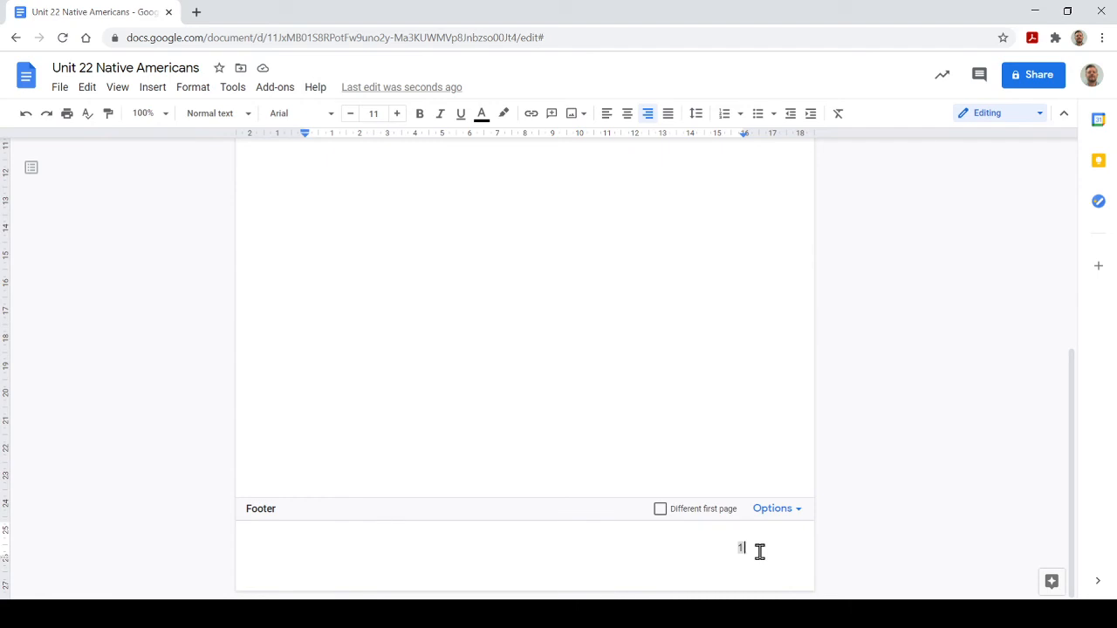
pyautogui.write('o')
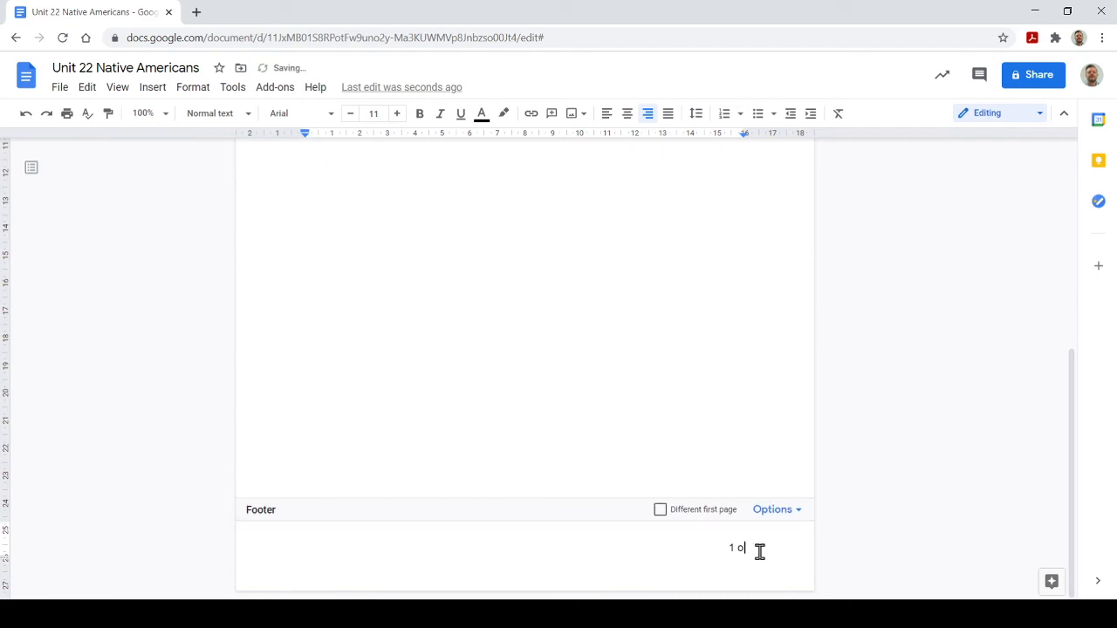
pyautogui.write('f')
pyautogui.click(154, 89)
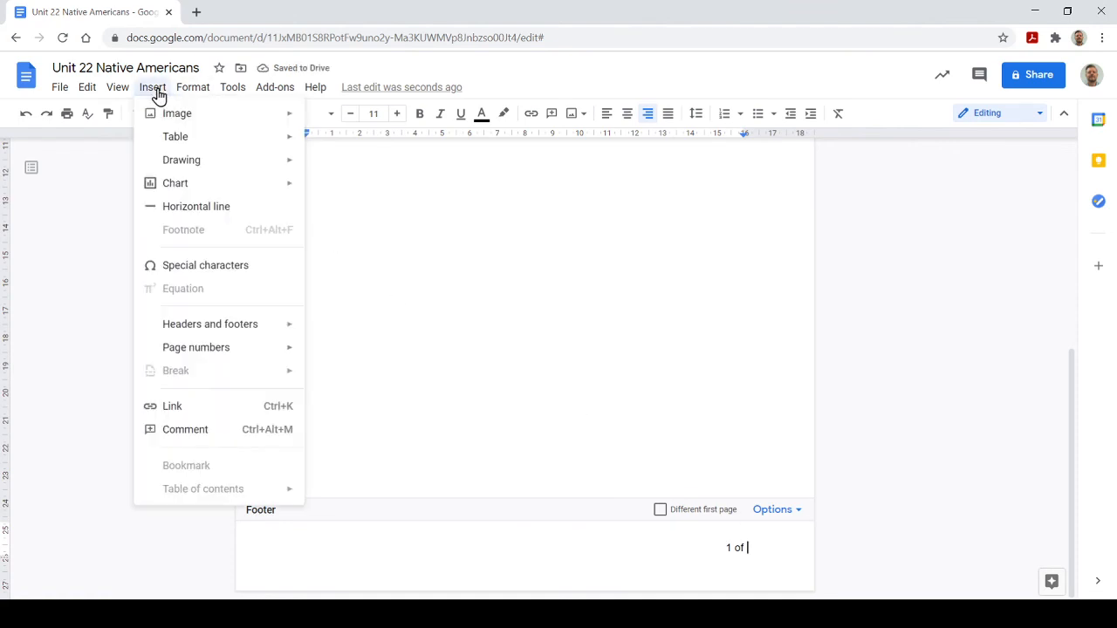
pyautogui.moveTo(250, 346)
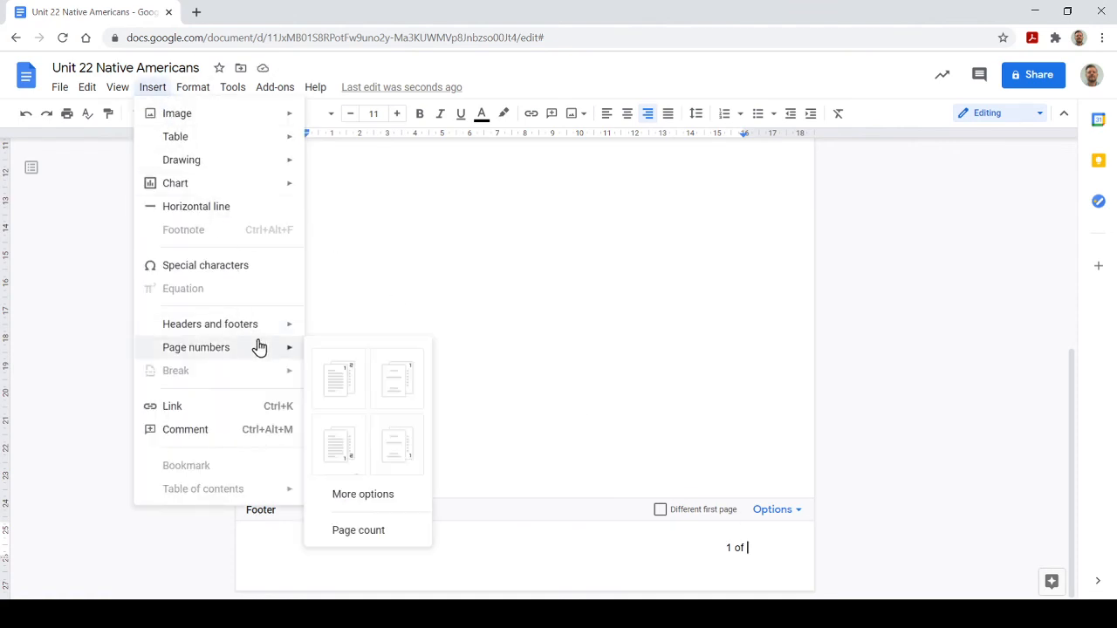
pyautogui.click(403, 532)
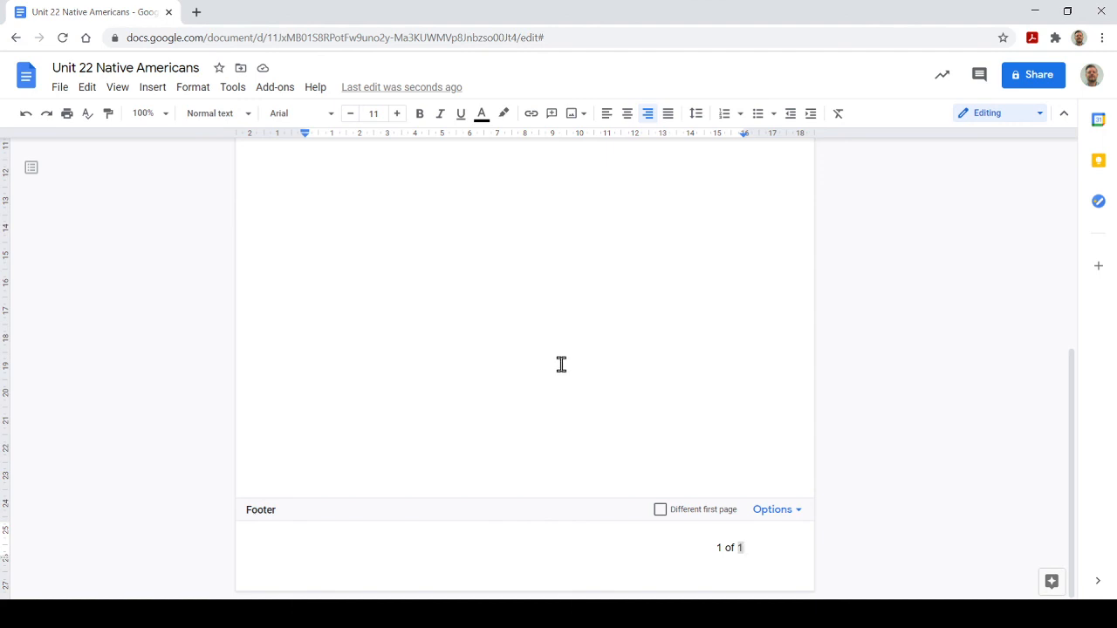
pyautogui.click(561, 364)
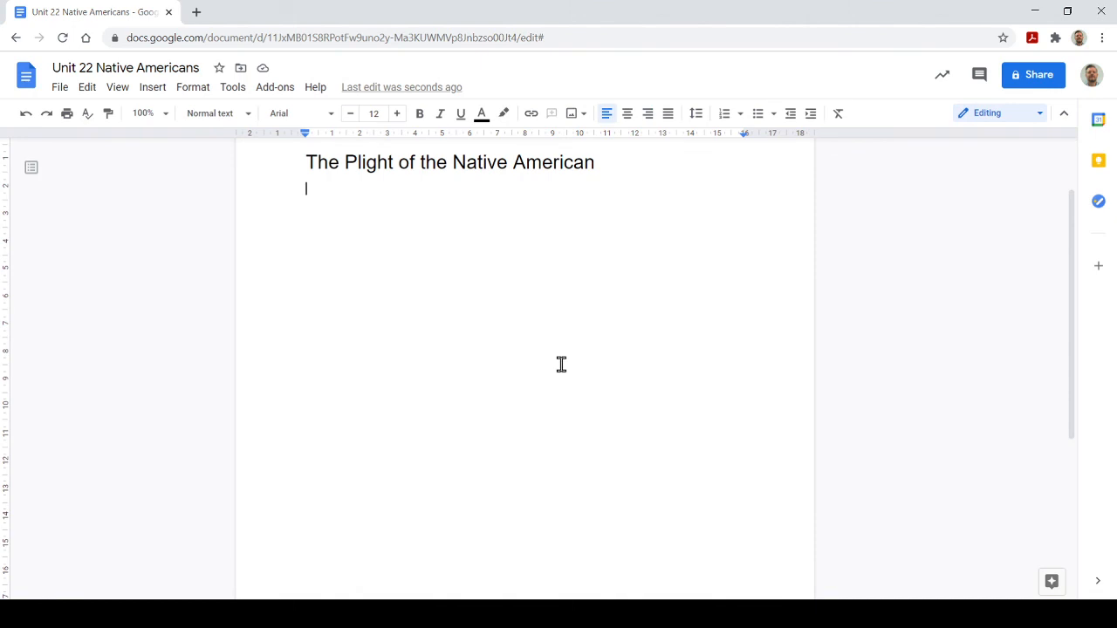
# - Check how the header and footer open for editing from the page, returning to the body text each time
pyautogui.scroll(2, 558, 368)
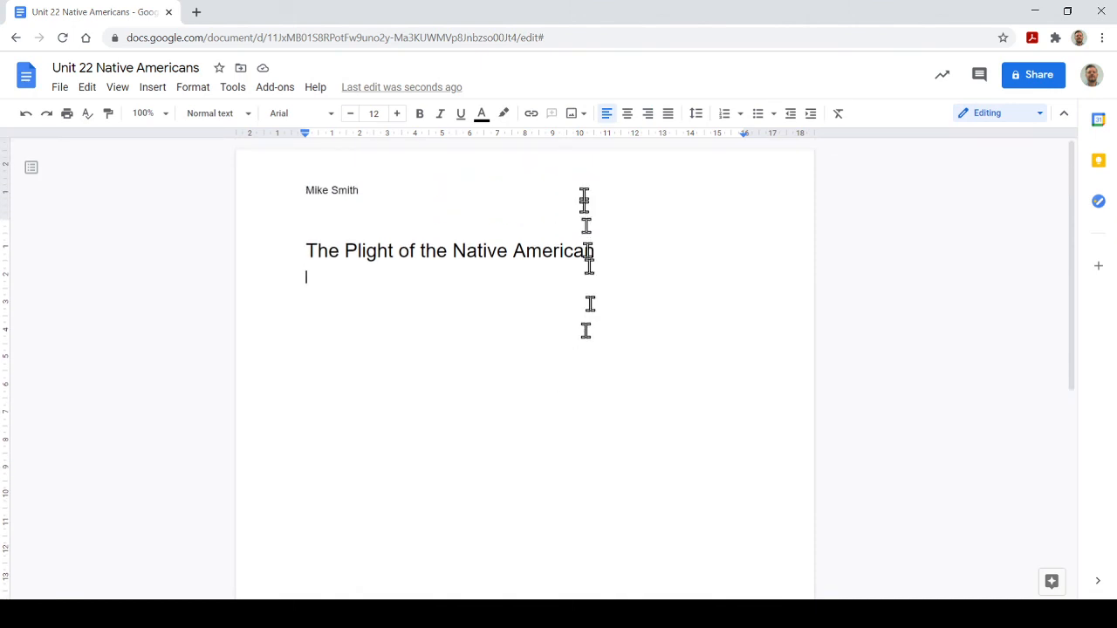
pyautogui.click(584, 184)
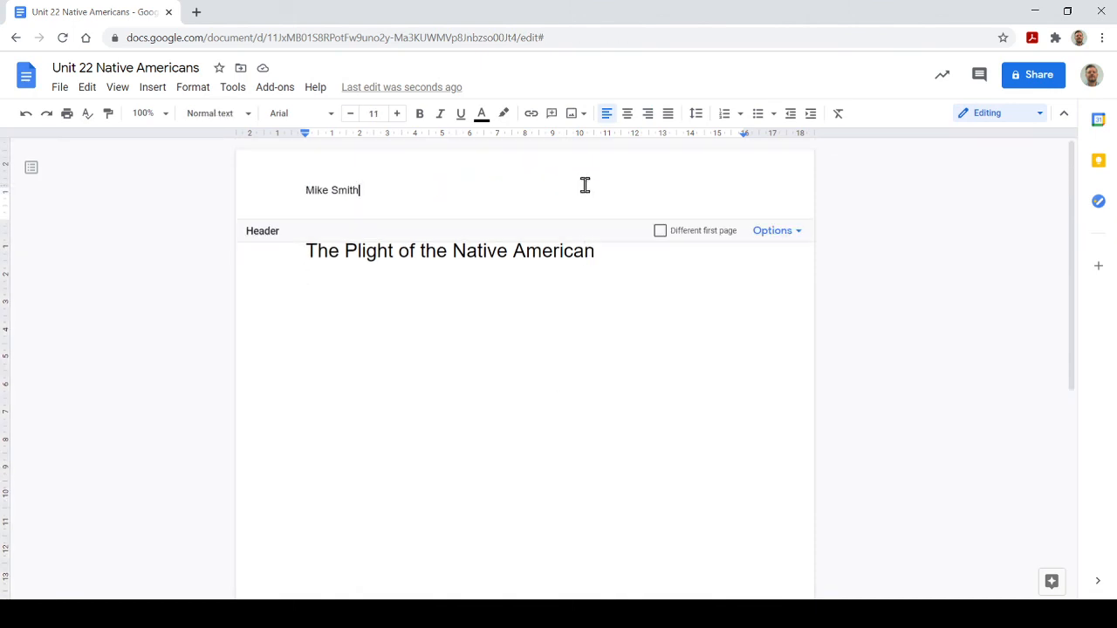
pyautogui.click(633, 394)
pyautogui.scroll(-5, 634, 394)
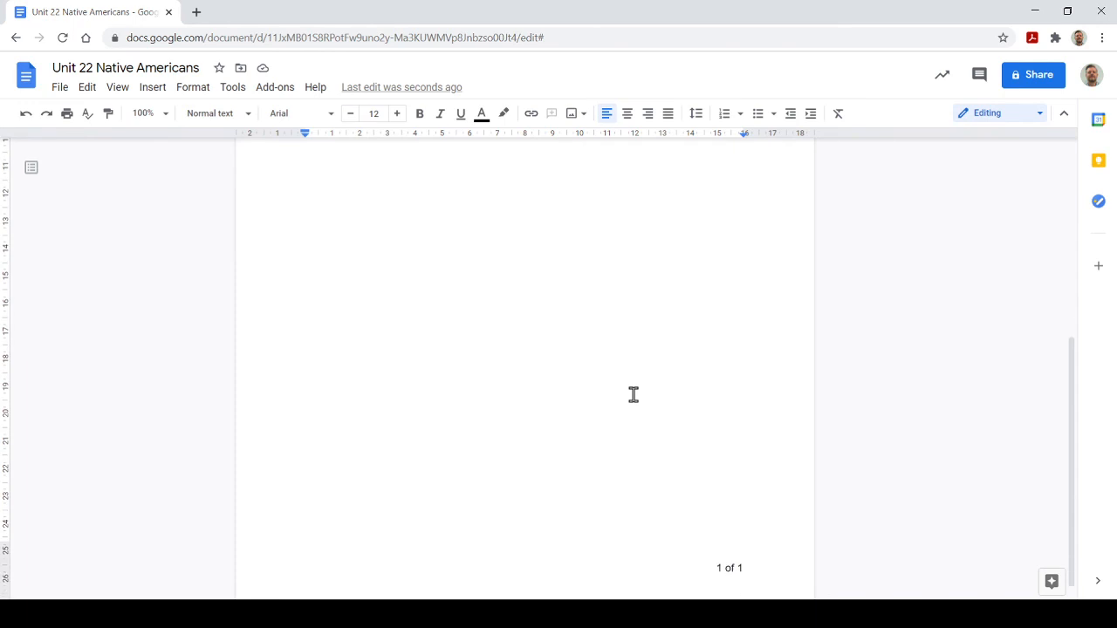
pyautogui.click(635, 545)
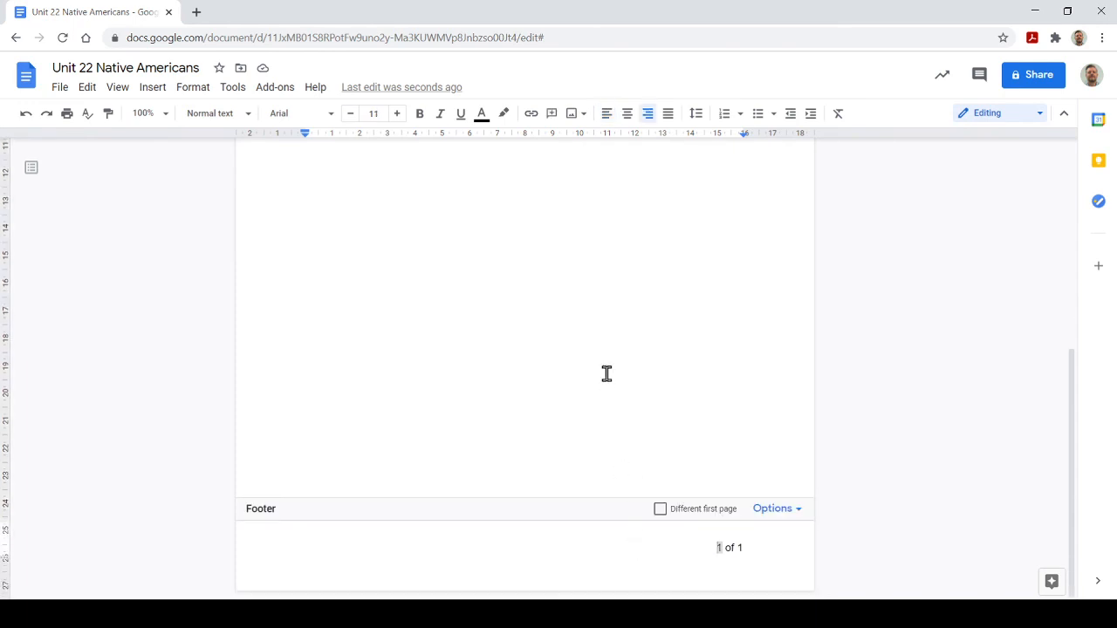
pyautogui.press('Escape')
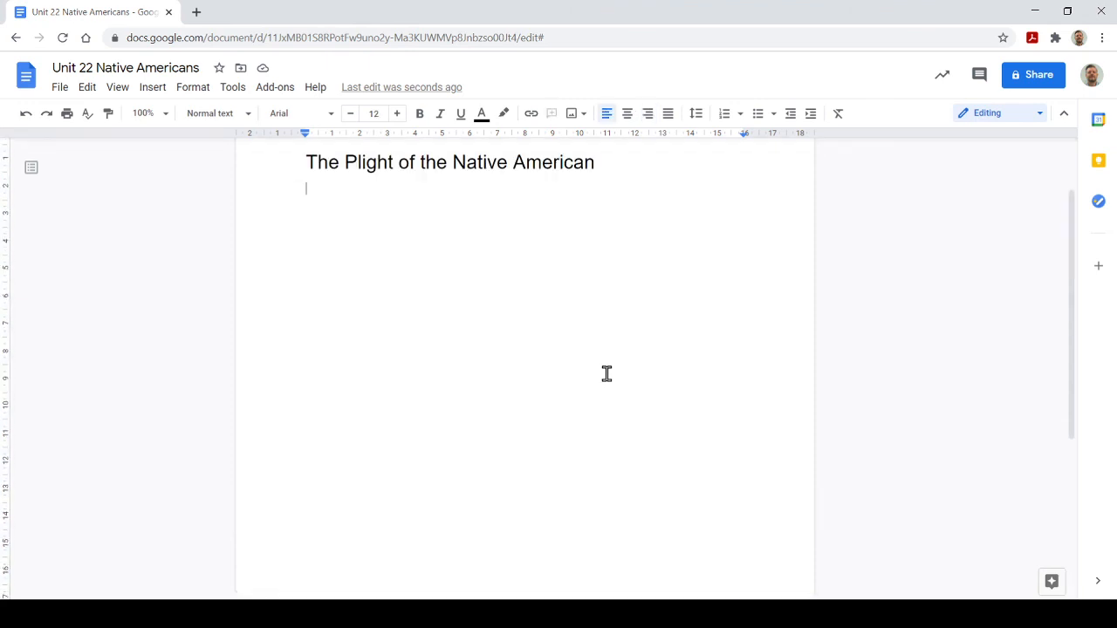
pyautogui.scroll(1, 603, 376)
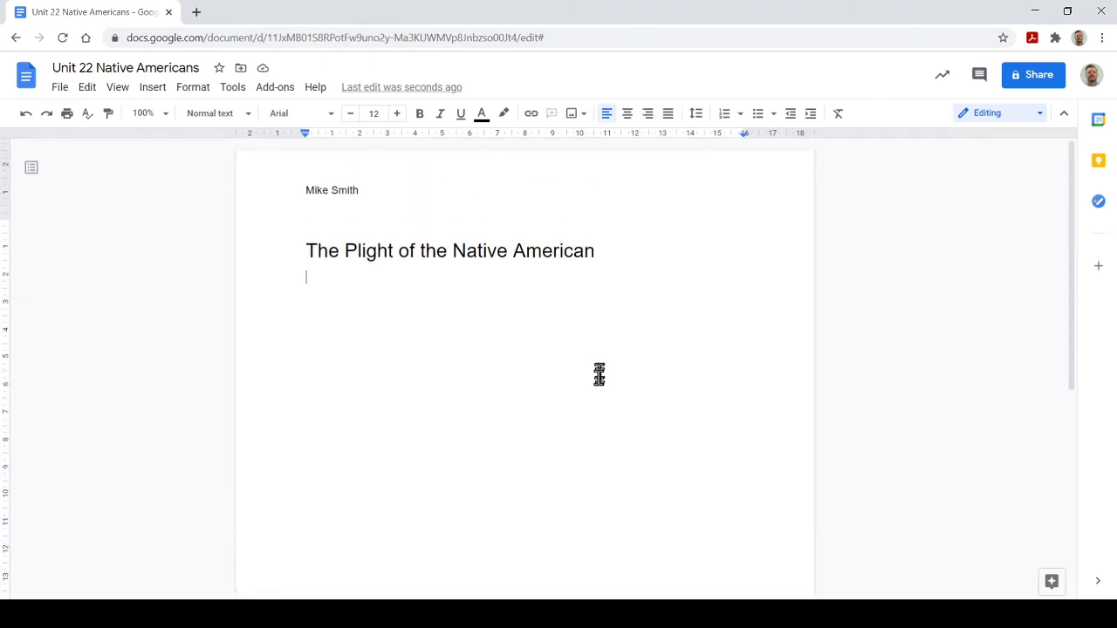